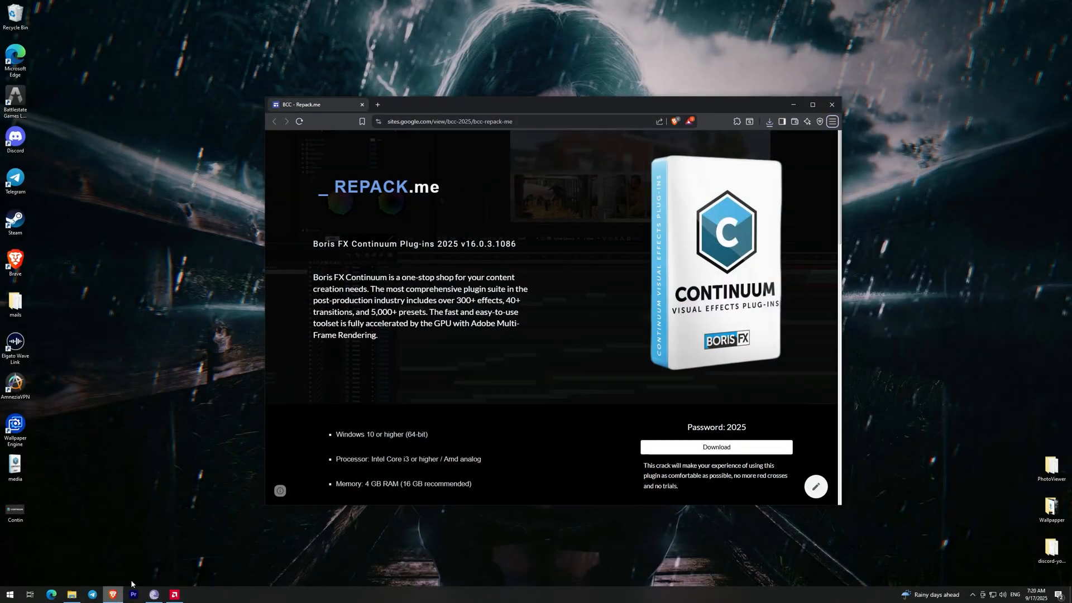
{"action": "scroll", "coordinate": [840, 191], "scroll_direction": "down", "scroll_amount": 1}
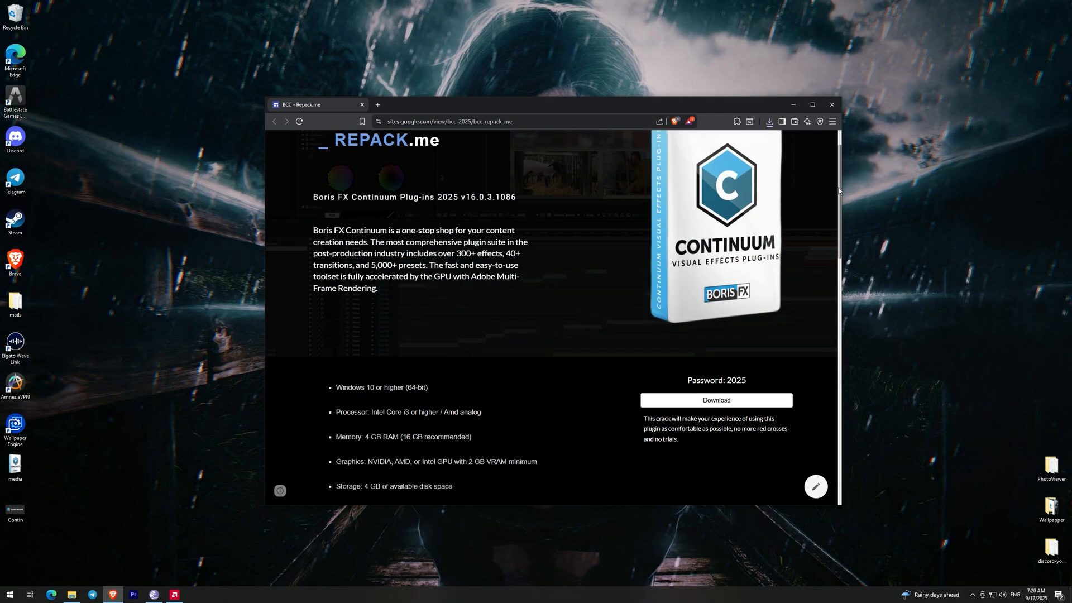
{"action": "mouse_move", "coordinate": [840, 191]}
{"action": "left_mouse_down"}
{"action": "mouse_move", "coordinate": [843, 426]}
{"action": "mouse_move", "coordinate": [854, 204]}
{"action": "left_mouse_up"}
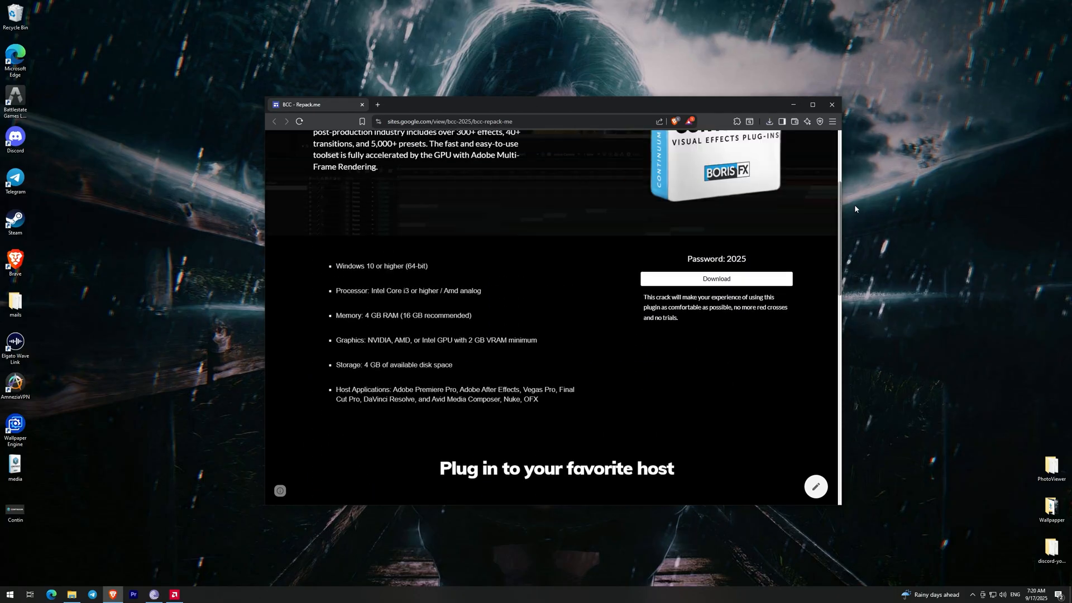
{"action": "left_click", "coordinate": [749, 386]}
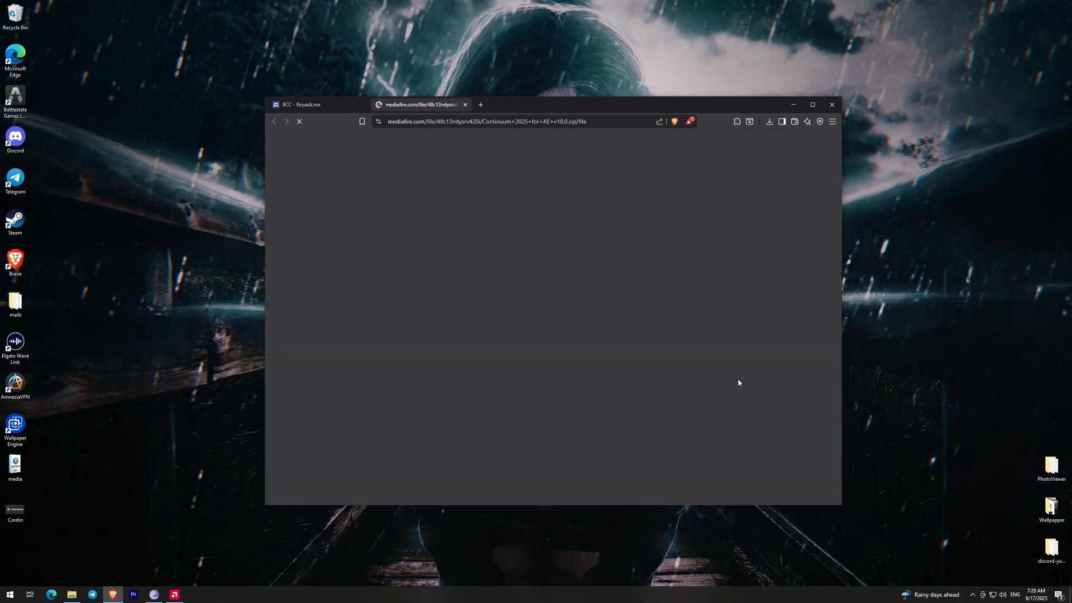
Download the Continuum 2025 for AE v18.0 zip to the Desktop and show it in its folder.
{"action": "left_click", "coordinate": [681, 285]}
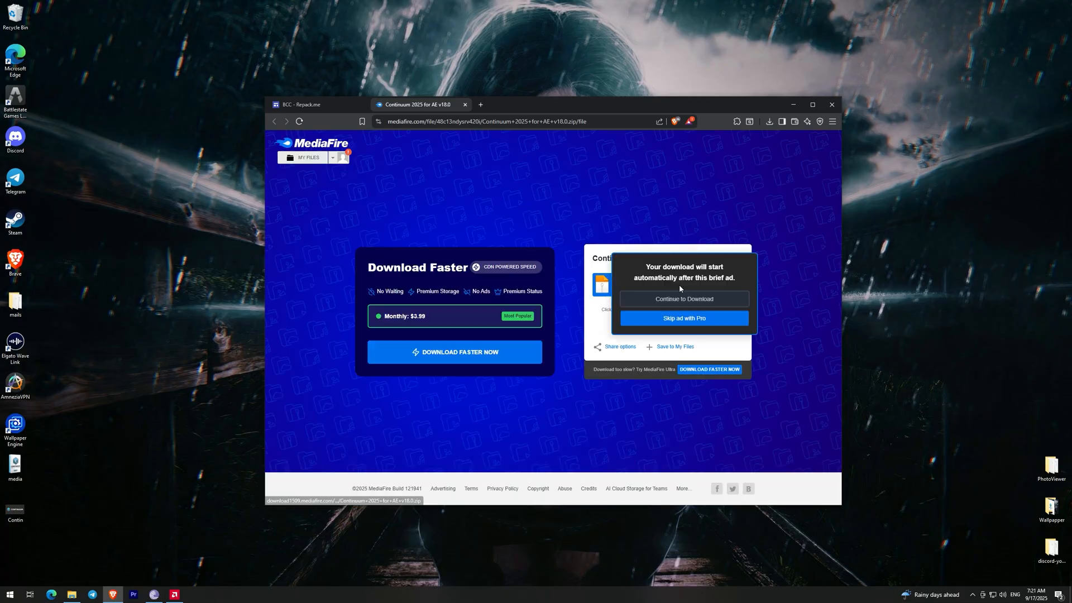
{"action": "left_click", "coordinate": [684, 300]}
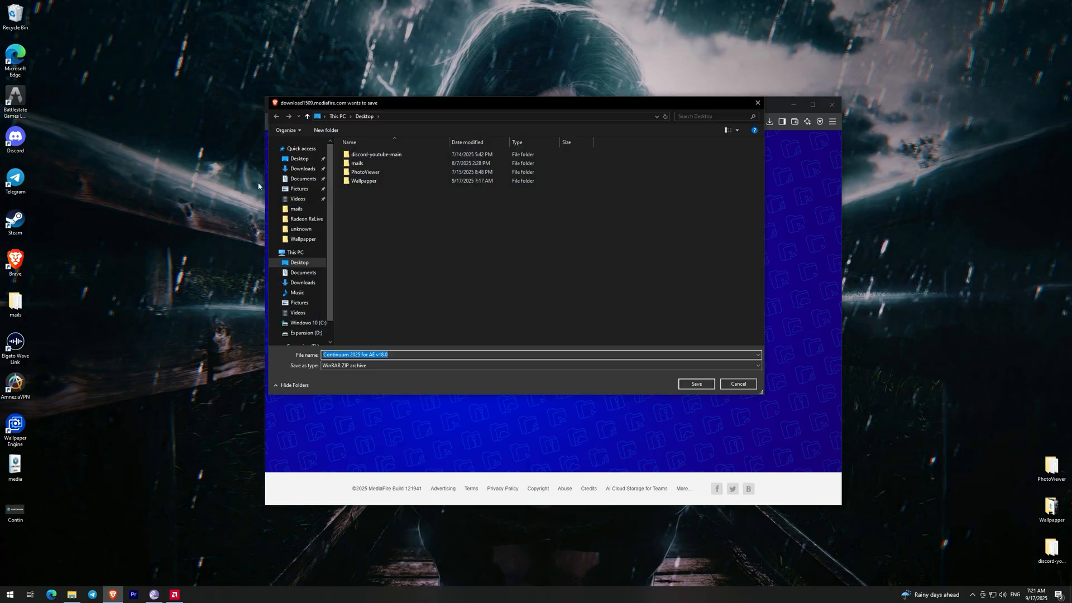
{"action": "left_click", "coordinate": [696, 385]}
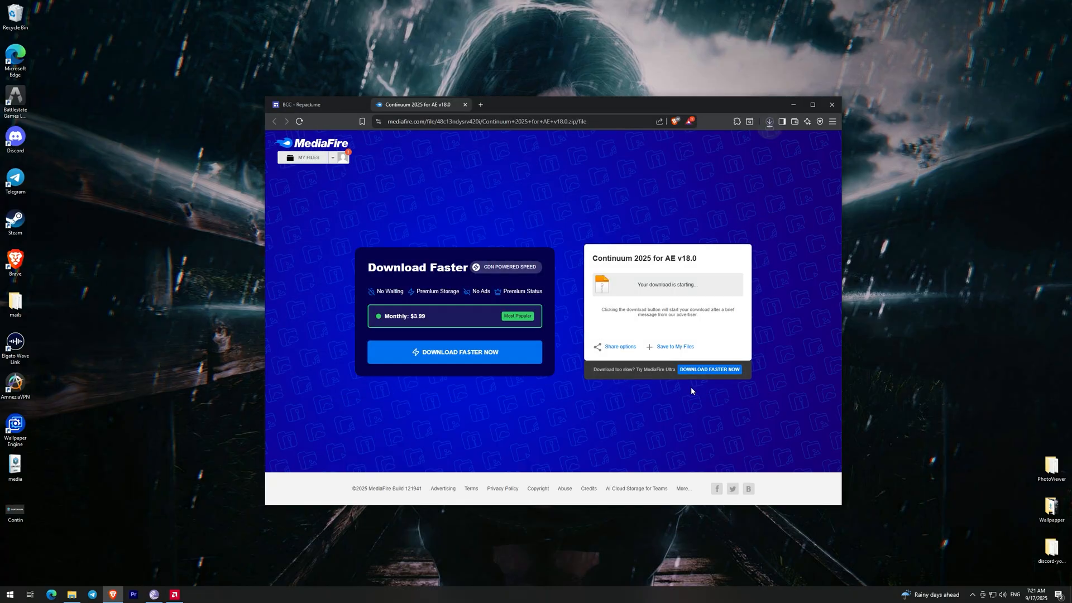
{"action": "left_click", "coordinate": [770, 122]}
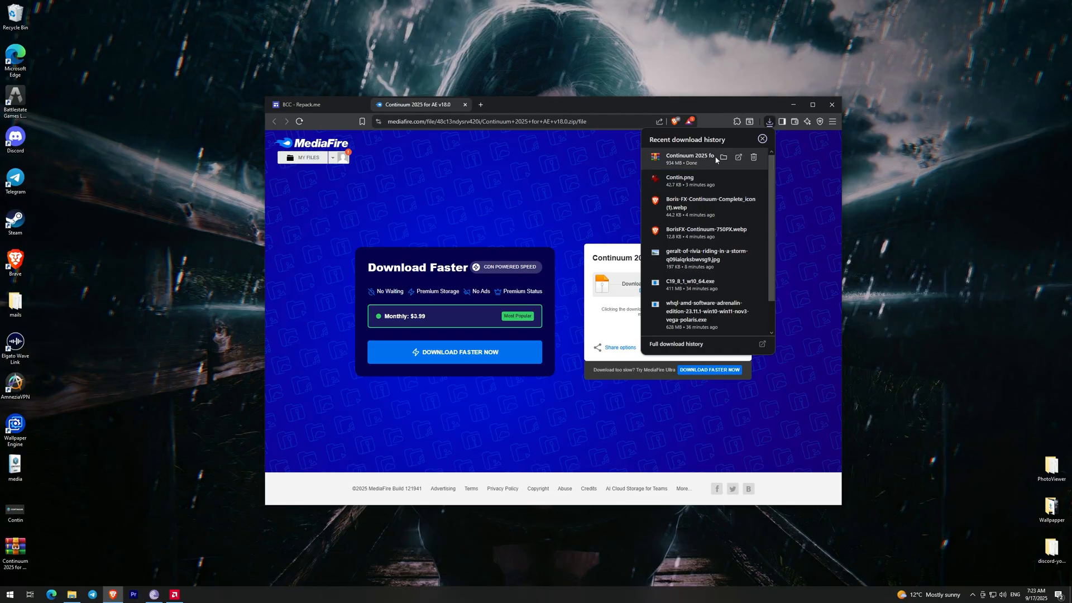
{"action": "left_click", "coordinate": [745, 158]}
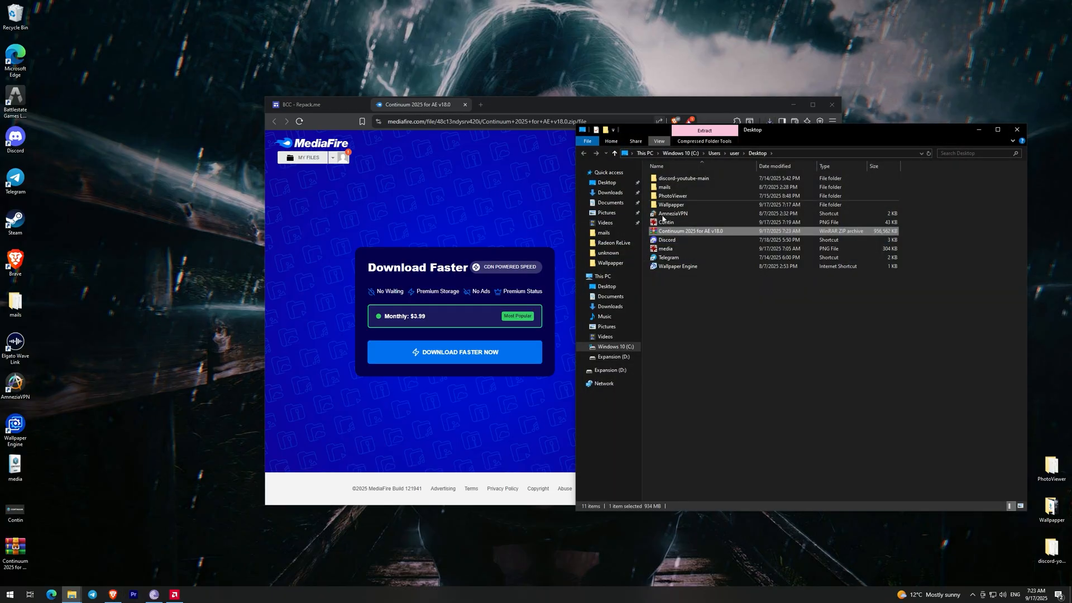
Open the Continuum zip in WinRAR and bring the page with the password alongside the prompt.
{"action": "double_click", "coordinate": [687, 231]}
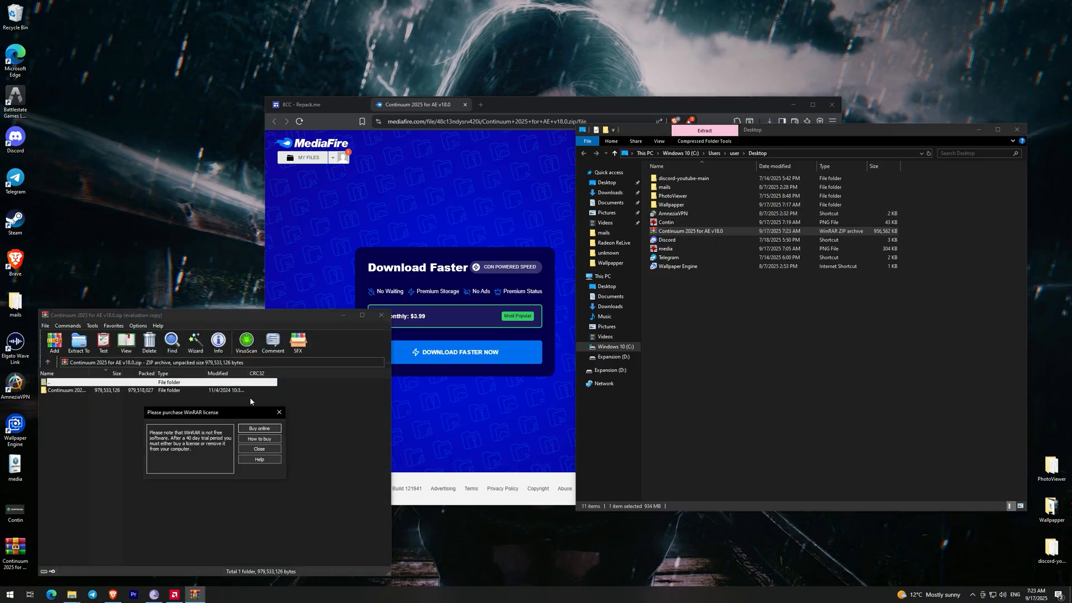
{"action": "left_click", "coordinate": [256, 427]}
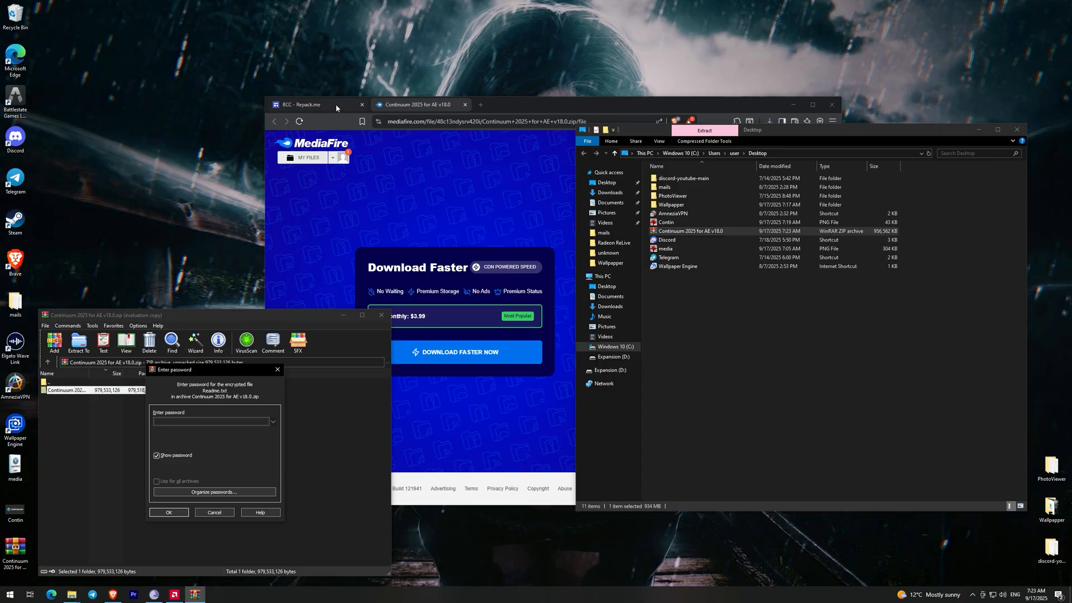
{"action": "left_click", "coordinate": [318, 104]}
{"action": "left_click_drag", "start_coordinate": [589, 109], "coordinate": [693, 90]}
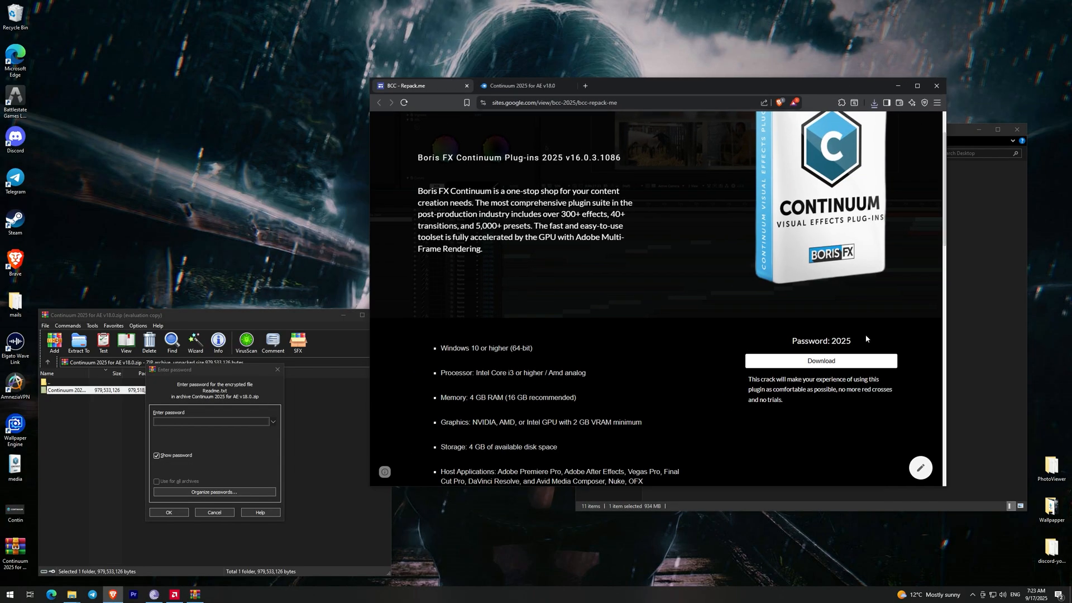
{"action": "right_click", "coordinate": [840, 342]}
{"action": "double_click", "coordinate": [841, 342]}
{"action": "right_click", "coordinate": [840, 341]}
{"action": "left_click", "coordinate": [856, 350]}
{"action": "right_click", "coordinate": [212, 421]}
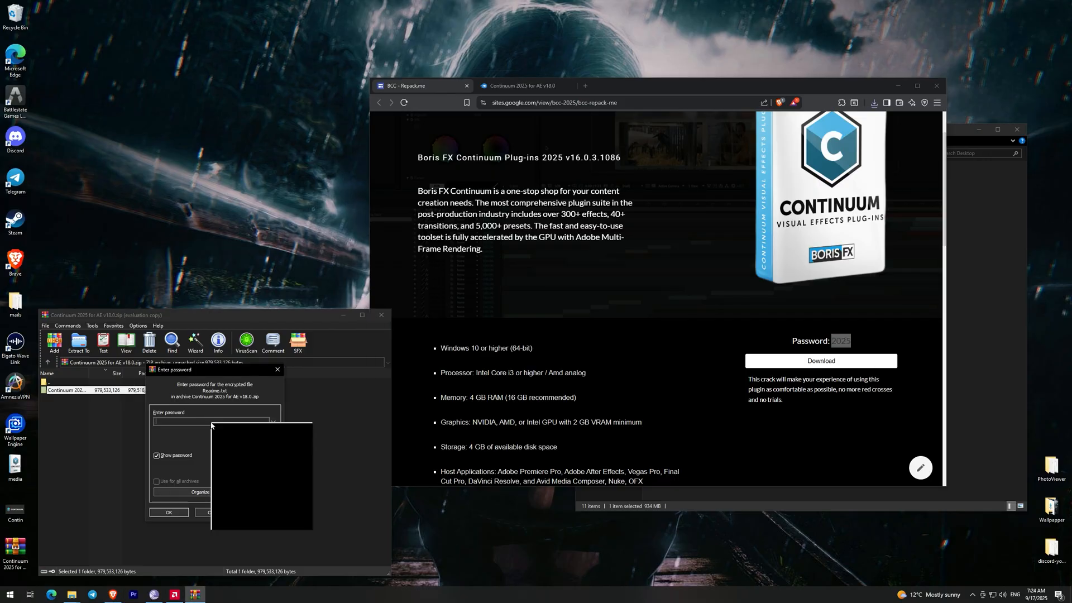
{"action": "left_click", "coordinate": [236, 456]}
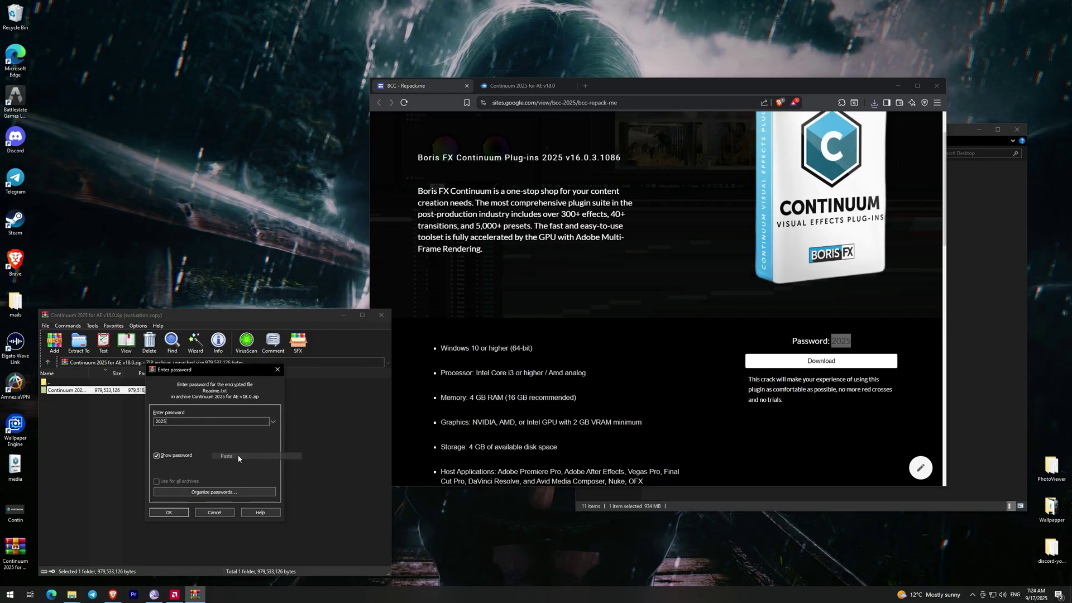
{"action": "left_click", "coordinate": [177, 513]}
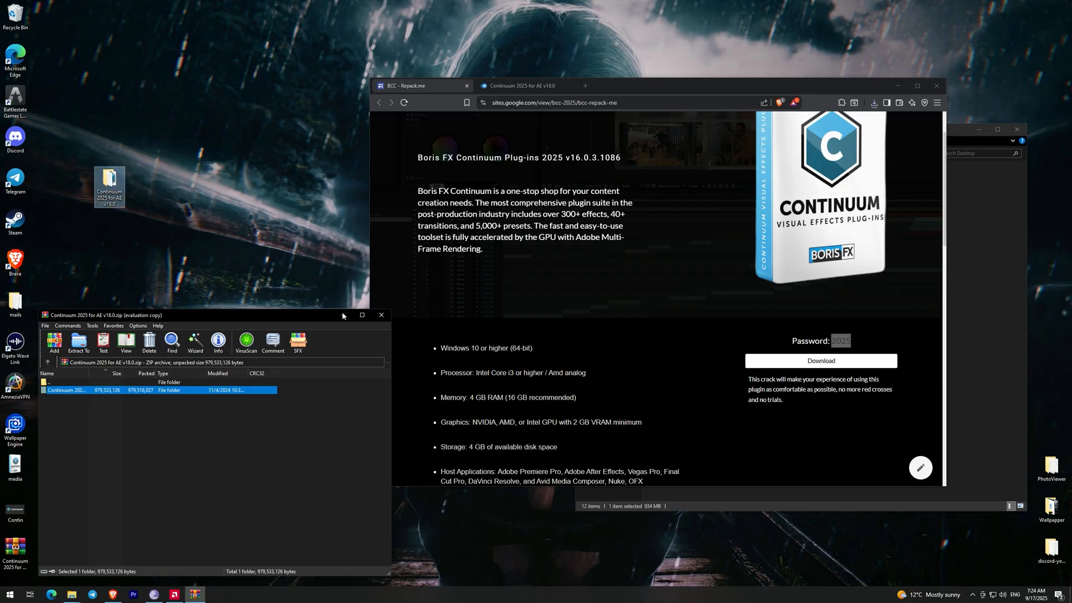
Clear the desktop windows, open the extracted Continuum 2025 folder and launch Setup.
{"action": "left_click", "coordinate": [360, 316]}
{"action": "left_click", "coordinate": [894, 86]}
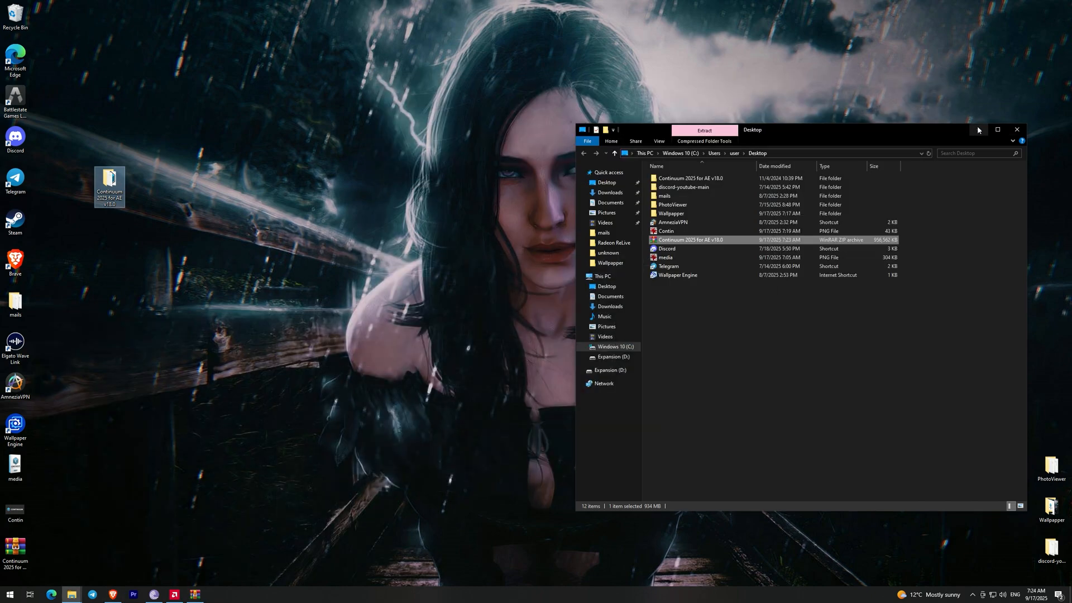
{"action": "left_click", "coordinate": [978, 125]}
{"action": "double_click", "coordinate": [110, 180]}
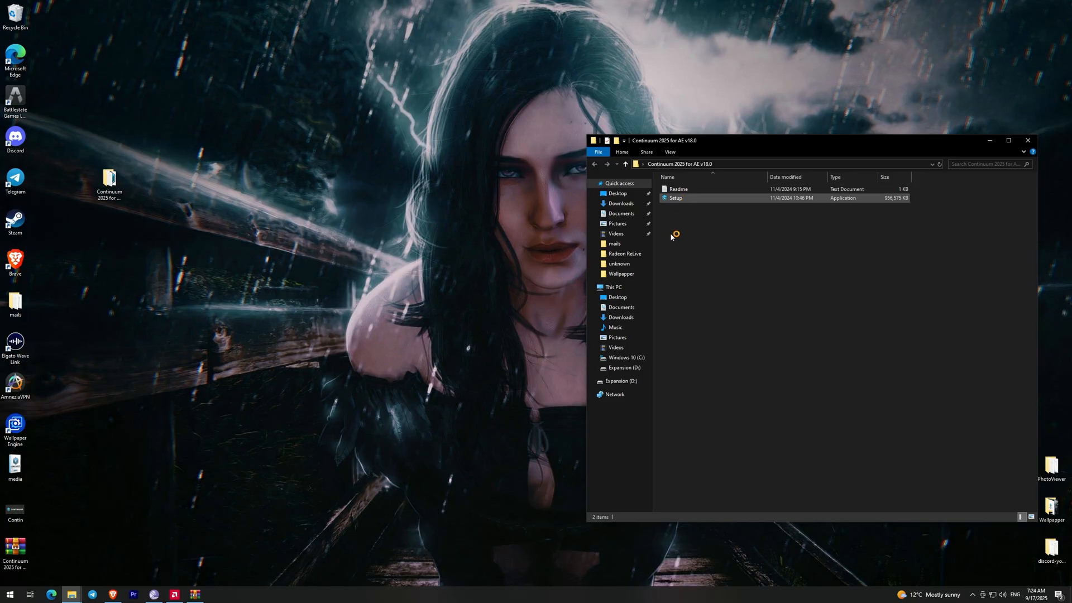
{"action": "left_click", "coordinate": [674, 197]}
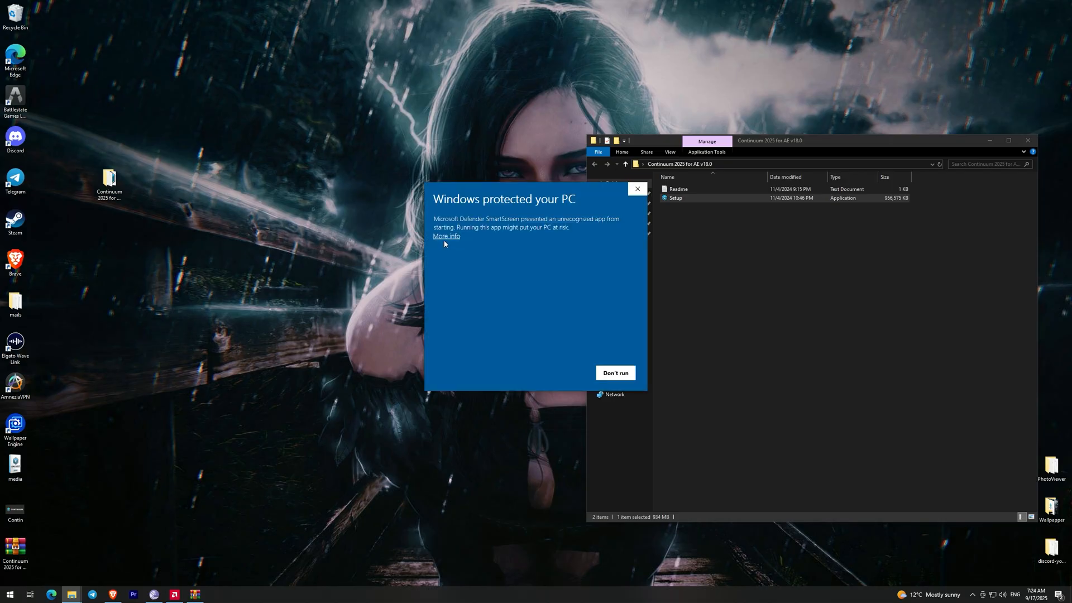
Allow the unverified Continuum installer to run past the SmartScreen warning.
{"action": "left_click", "coordinate": [447, 237]}
{"action": "left_click", "coordinate": [565, 374]}
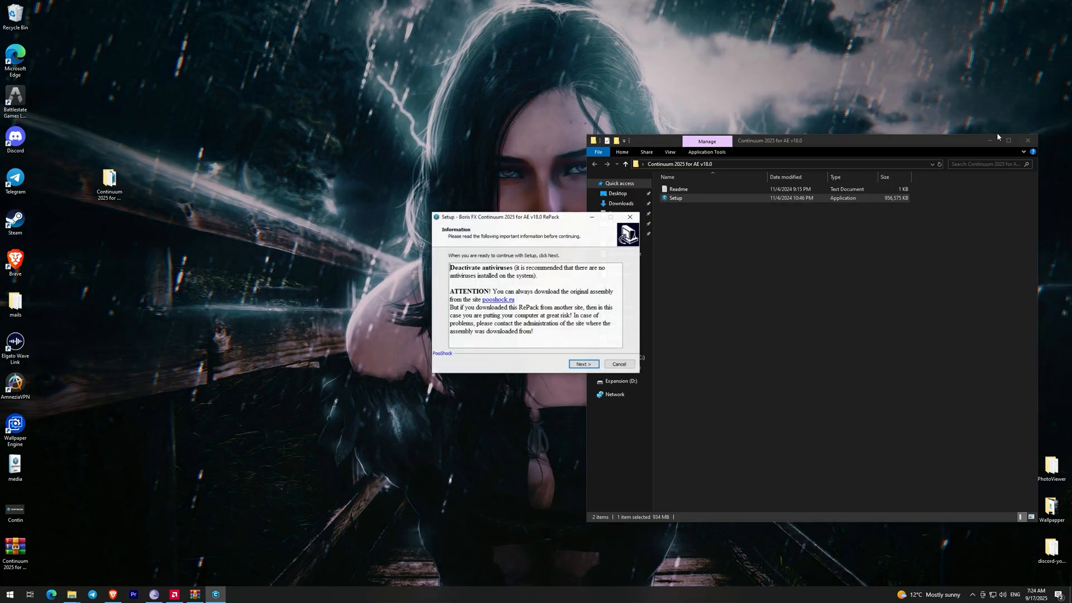
{"action": "left_click", "coordinate": [985, 143]}
Install Continuum 2025 to the default folder and finish the installer.
{"action": "left_click", "coordinate": [581, 364]}
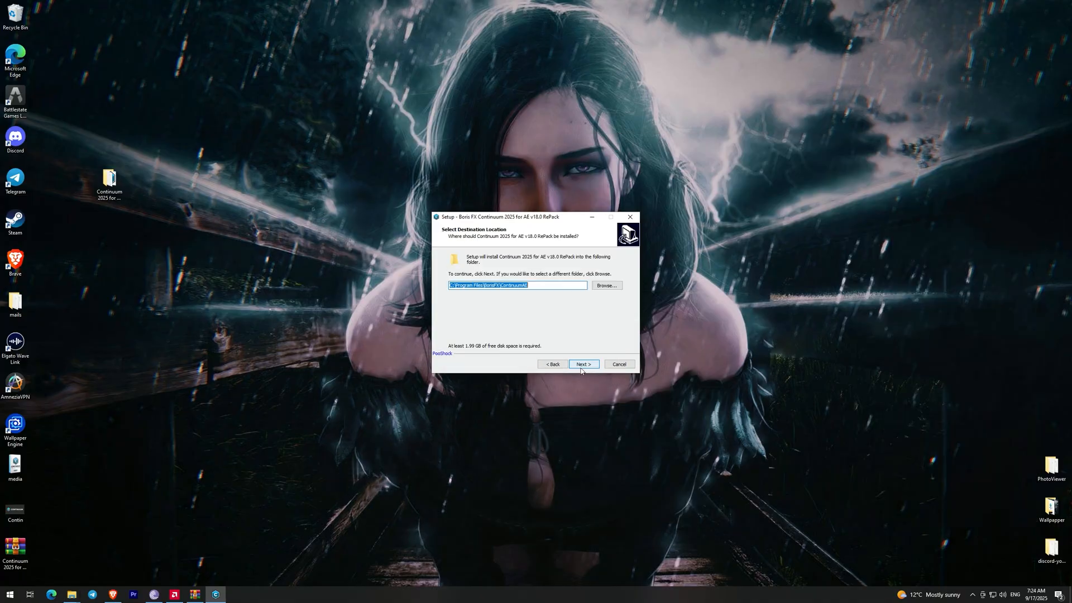
{"action": "left_click", "coordinate": [583, 364]}
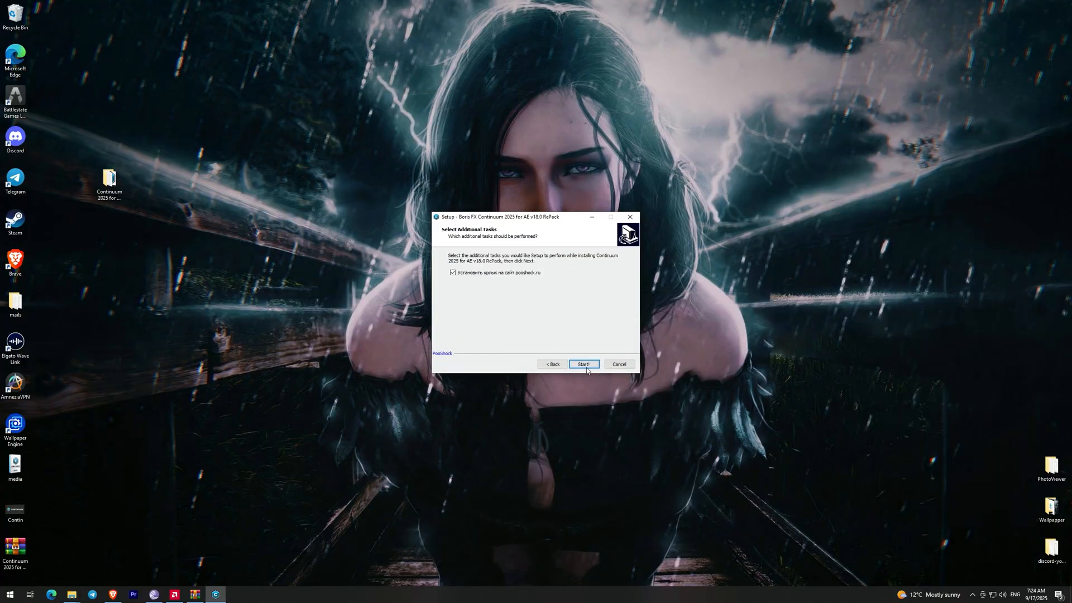
{"action": "left_click", "coordinate": [584, 364]}
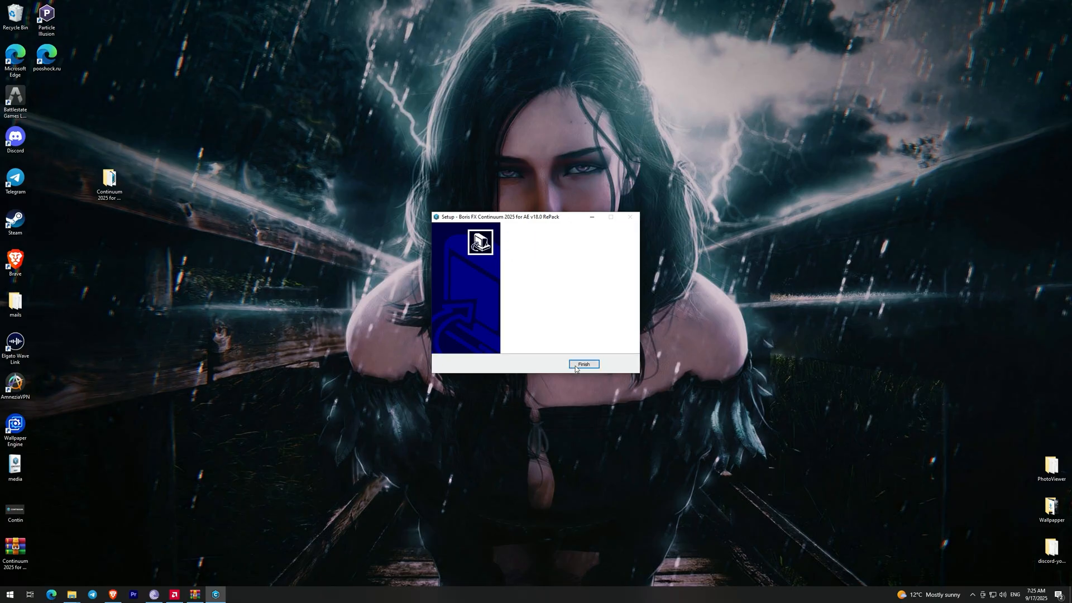
{"action": "left_click", "coordinate": [574, 363]}
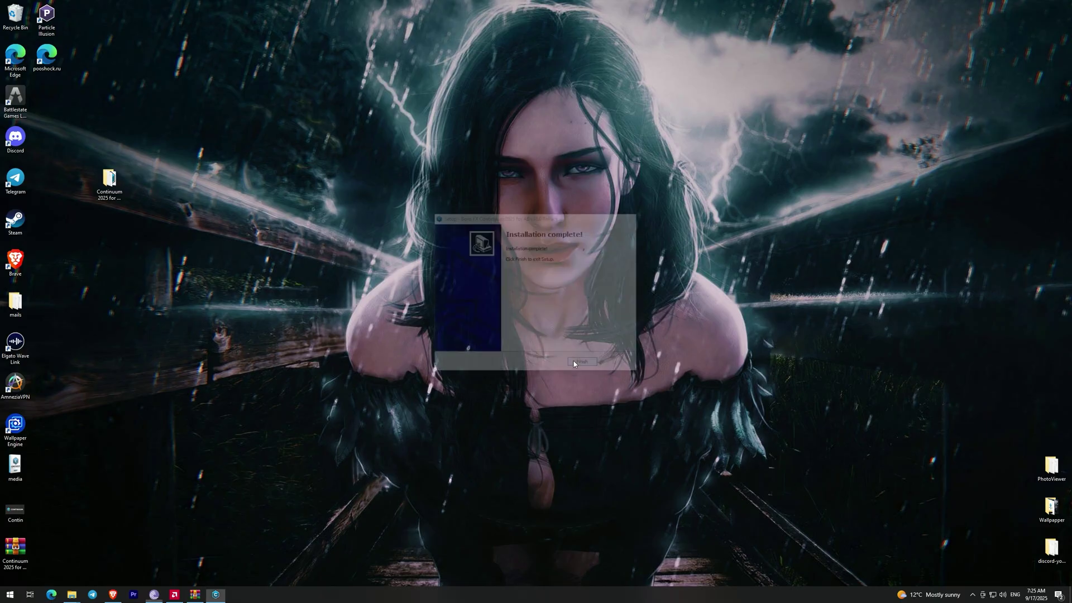
Launch Premiere Pro and skip import into a new untitled project's Edit workspace.
{"action": "left_click", "coordinate": [135, 594]}
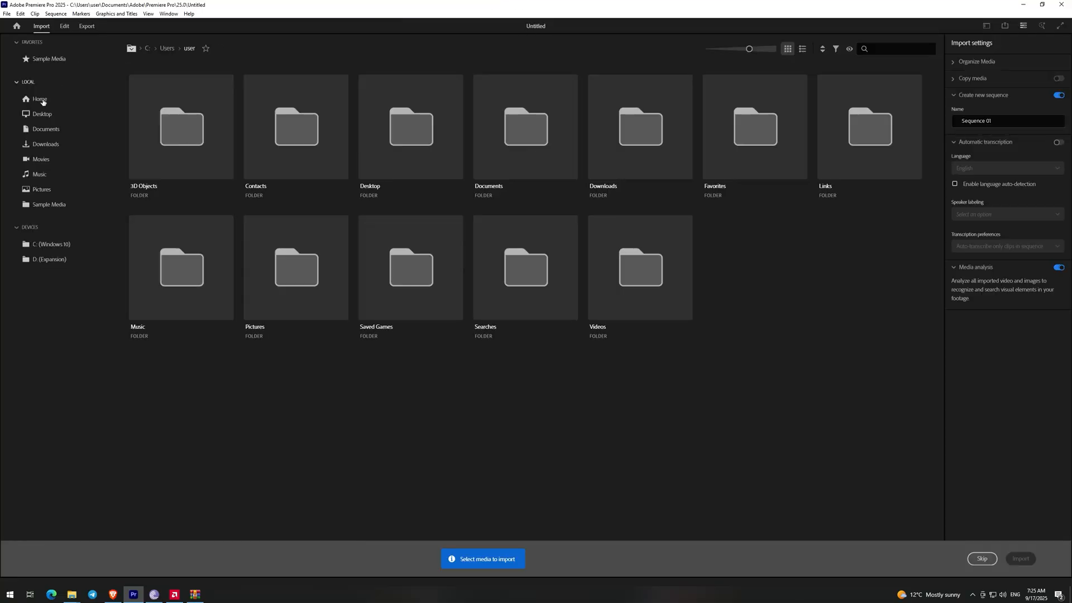
{"action": "left_click", "coordinate": [981, 558]}
Search the Effects panel for bcc and drop the desktop media image into a new sequence.
{"action": "mouse_move", "coordinate": [739, 24]}
{"action": "left_mouse_down"}
{"action": "mouse_move", "coordinate": [552, 16]}
{"action": "mouse_move", "coordinate": [581, 20]}
{"action": "left_mouse_up"}
{"action": "left_click", "coordinate": [1000, 66]}
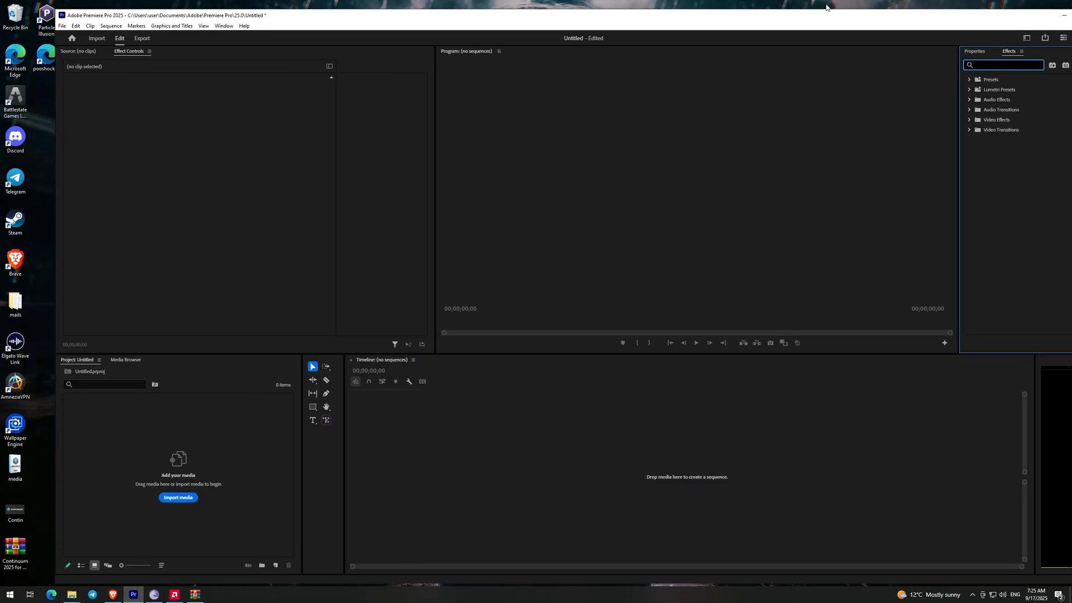
{"action": "type", "text": "ticc"}
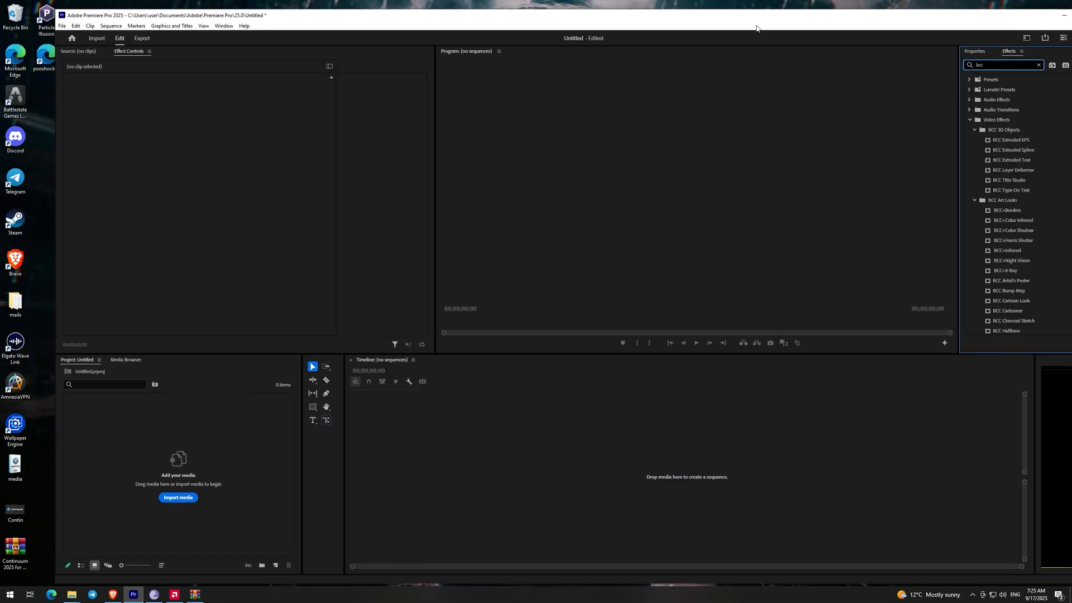
{"action": "left_click_drag", "start_coordinate": [16, 465], "coordinate": [569, 448]}
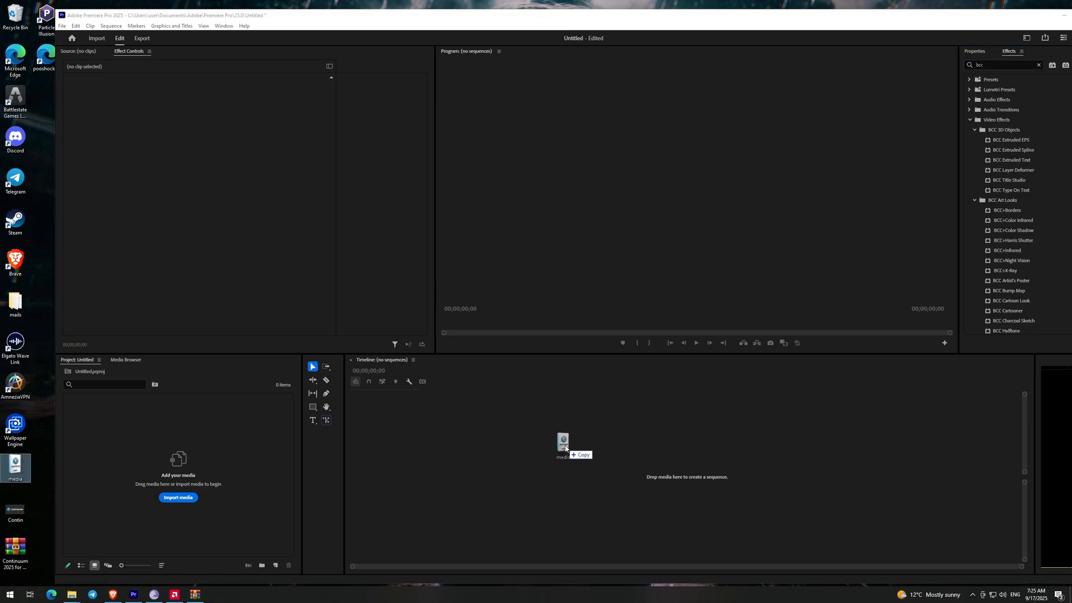
{"action": "left_click_drag", "start_coordinate": [526, 383], "coordinate": [671, 384]}
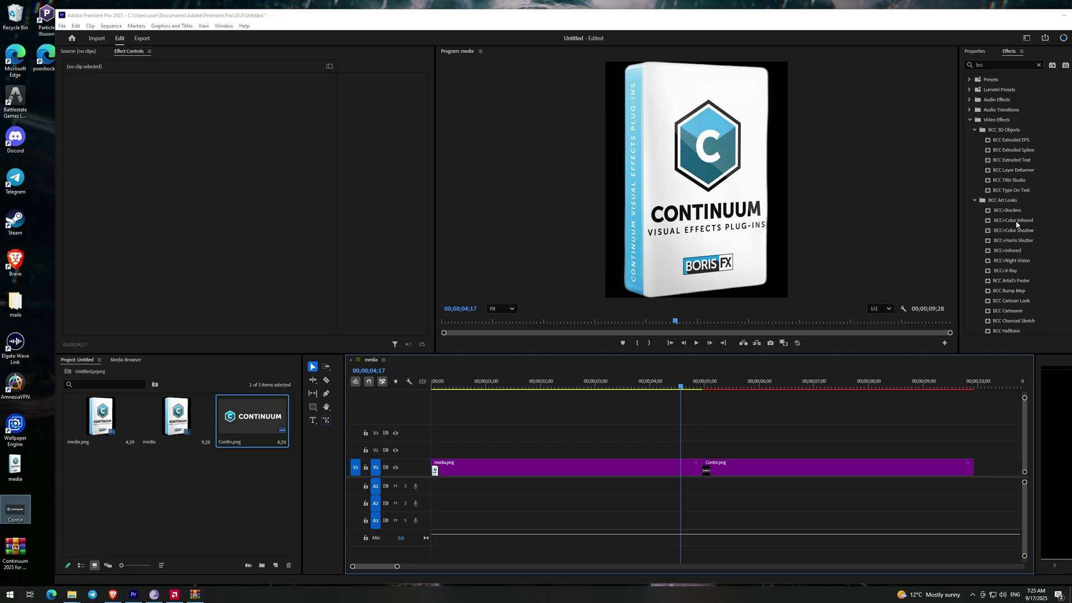
Apply BCC+Color Infrared to media.png and adjust its Magenta and Blue amounts, Blue at 40.
{"action": "left_click_drag", "start_coordinate": [1018, 224], "coordinate": [675, 465]}
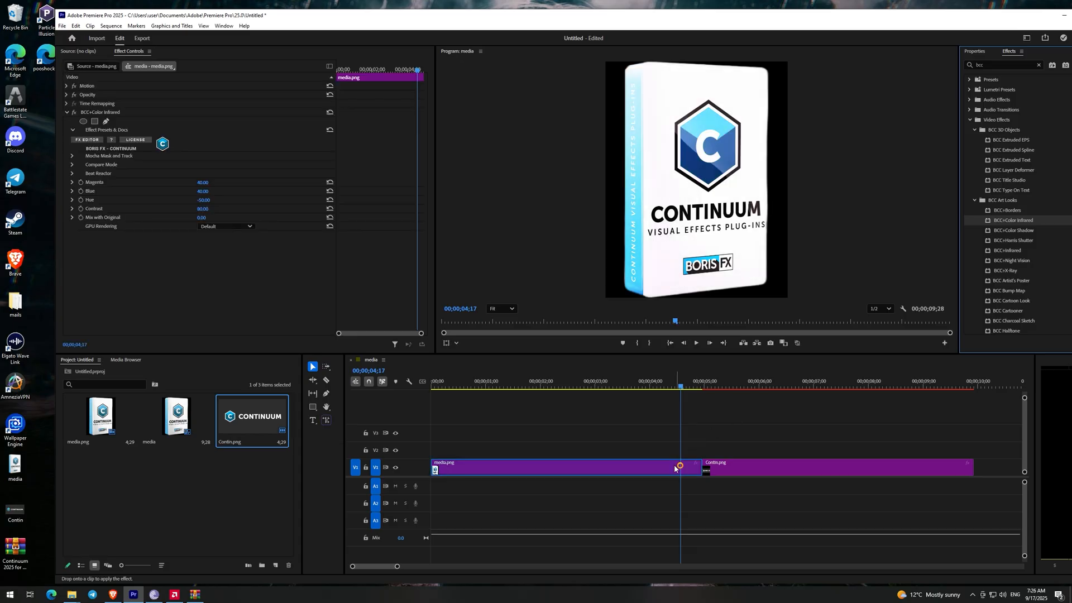
{"action": "left_click_drag", "start_coordinate": [207, 185], "coordinate": [206, 185]}
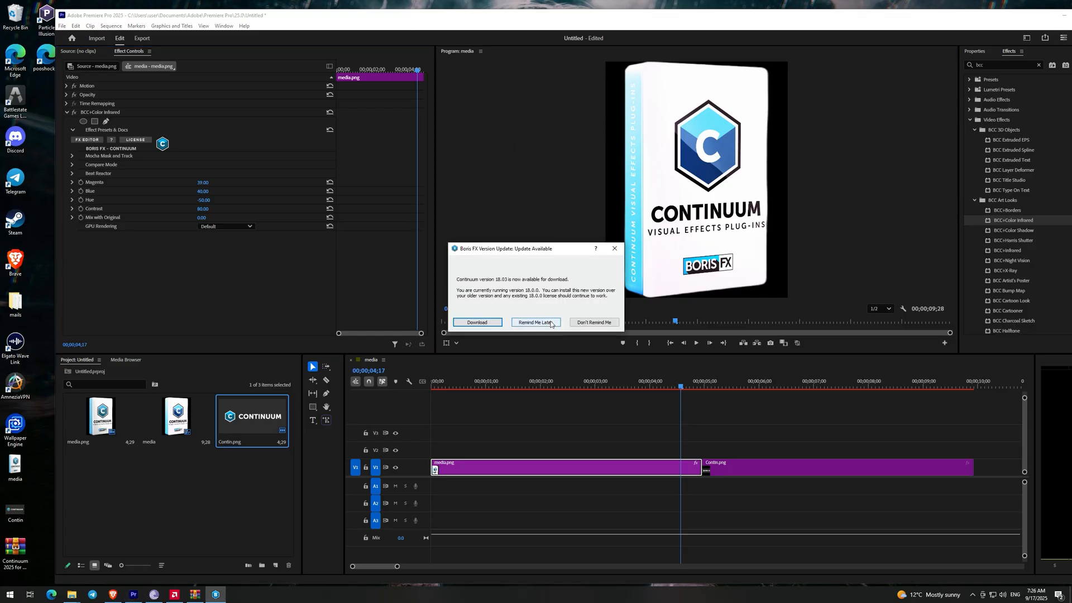
{"action": "left_click", "coordinate": [535, 323]}
{"action": "left_click_drag", "start_coordinate": [207, 185], "coordinate": [210, 182]}
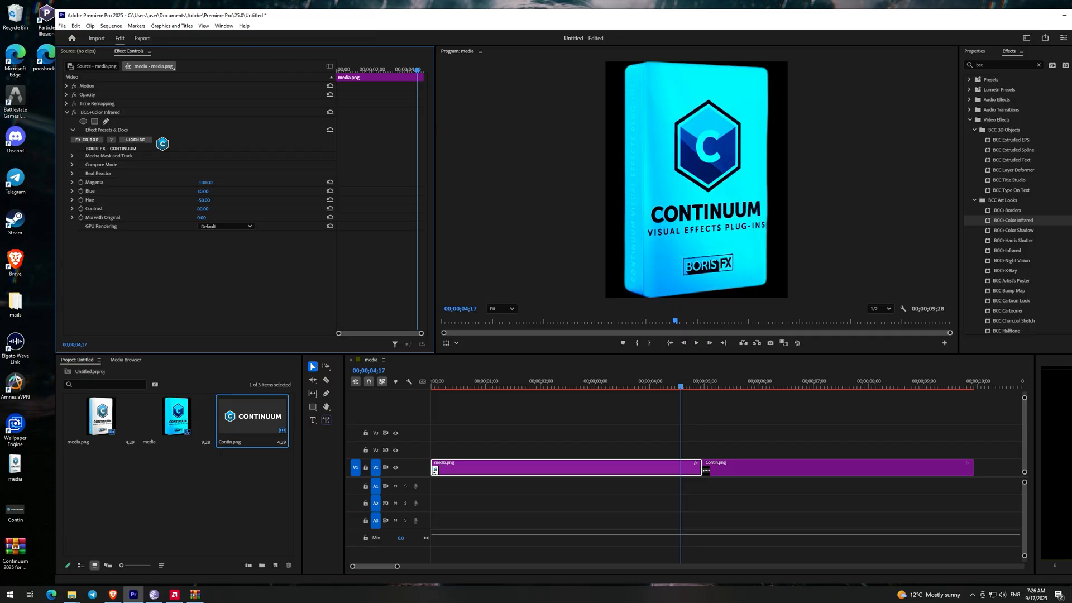
{"action": "left_click_drag", "start_coordinate": [204, 183], "coordinate": [200, 190]}
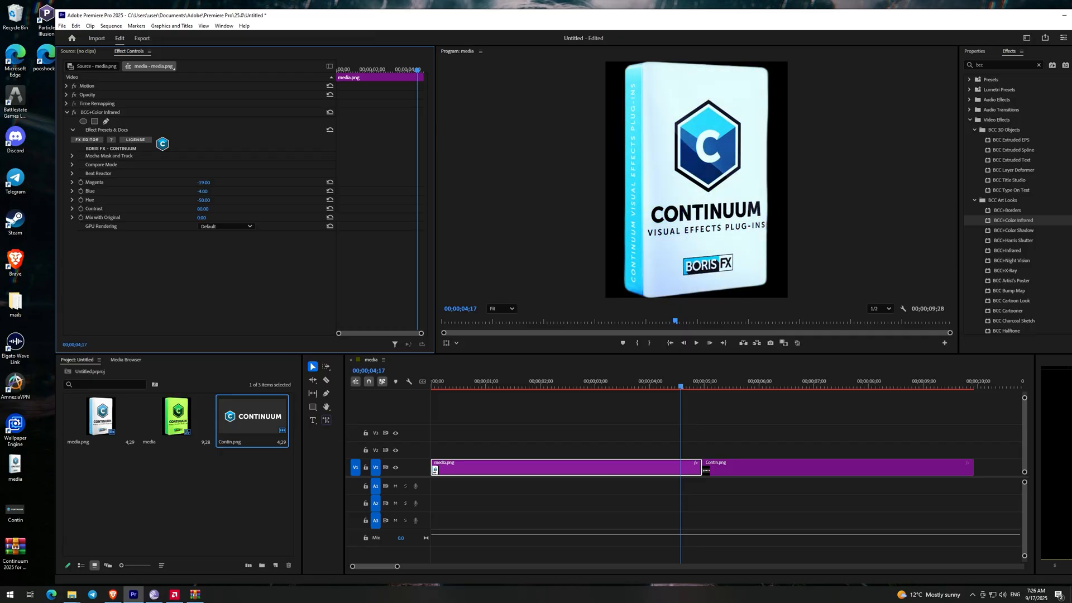
{"action": "key", "text": "ctrl+z"}
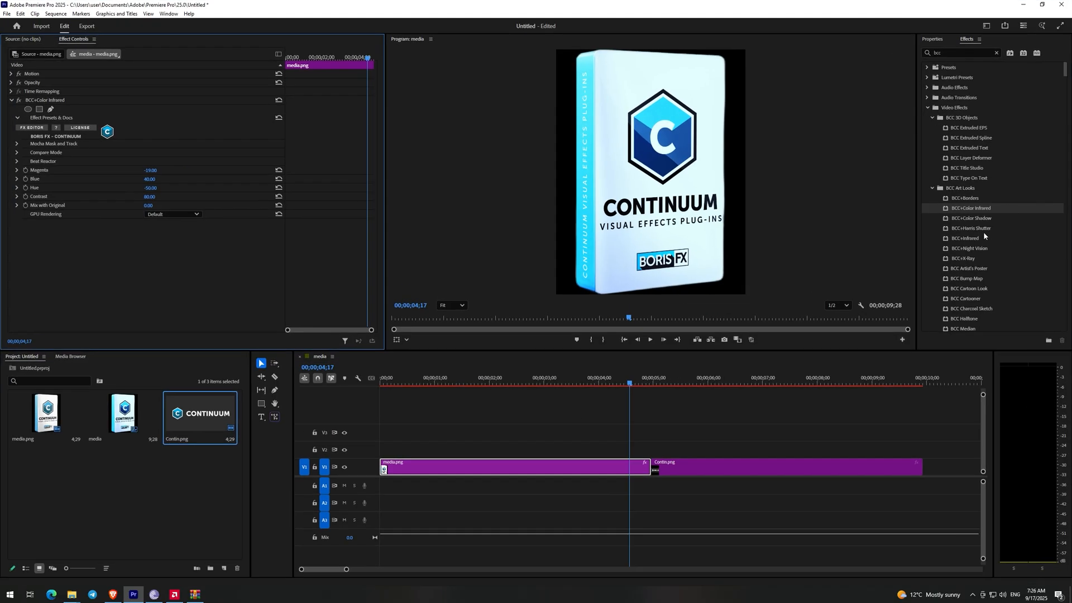
Apply BCC+X-Ray to media.png and raise its Brightness to 100.
{"action": "left_click_drag", "start_coordinate": [972, 259], "coordinate": [486, 467]}
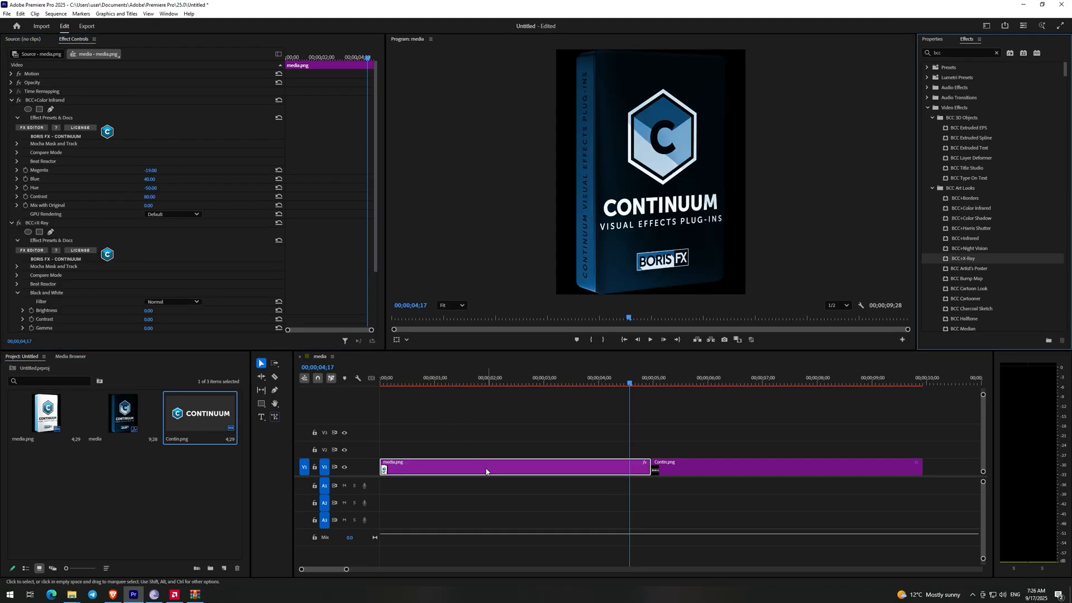
{"action": "scroll", "coordinate": [373, 181], "scroll_direction": "down", "scroll_amount": 3}
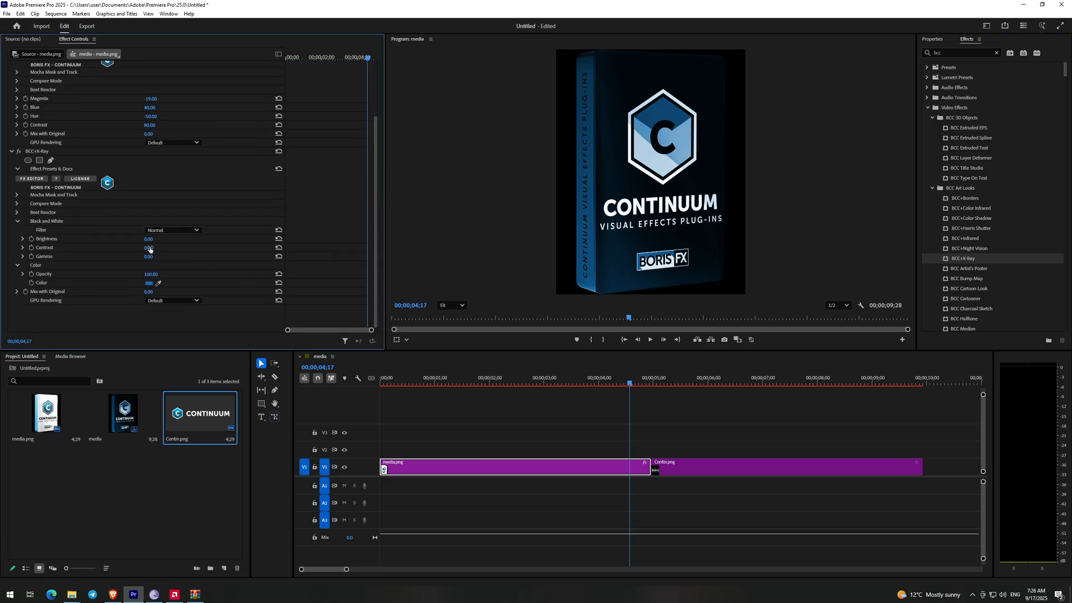
{"action": "left_click_drag", "start_coordinate": [150, 239], "coordinate": [167, 258]}
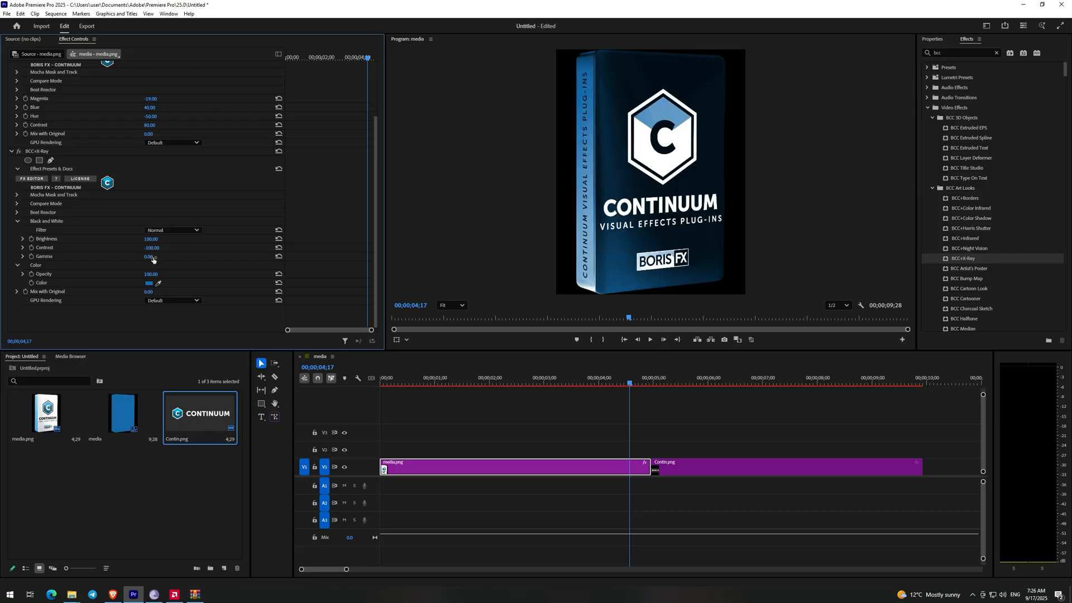